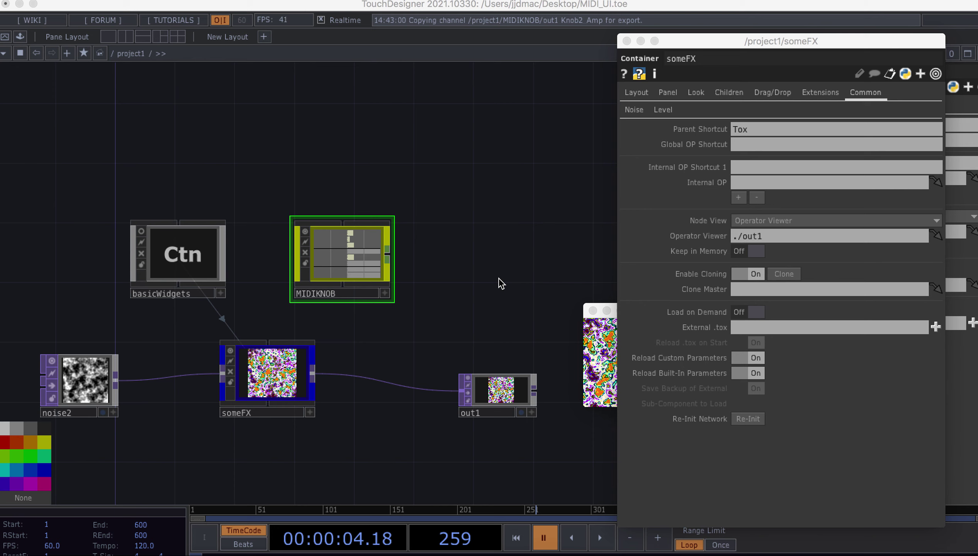
Step: Zoom into someFX to reveal its in1, noise1, level1, out1, ui and autoUI operators
scroll(514, 285, down, 5)
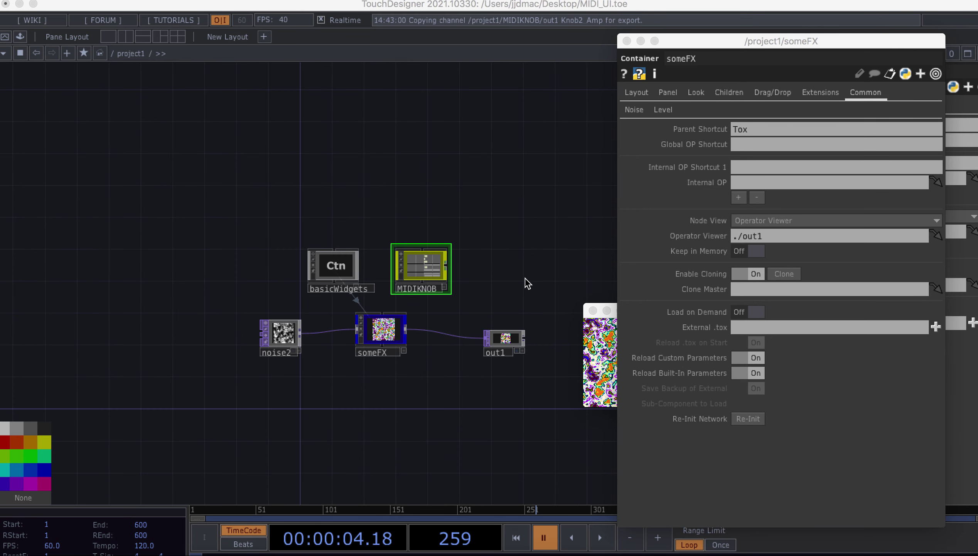
scroll(312, 345, up, 4)
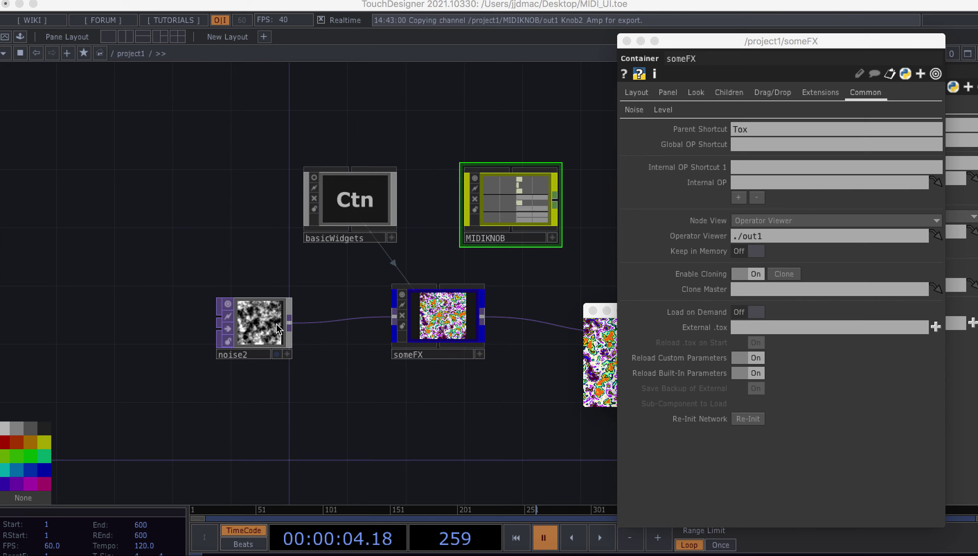
scroll(457, 336, up, 3)
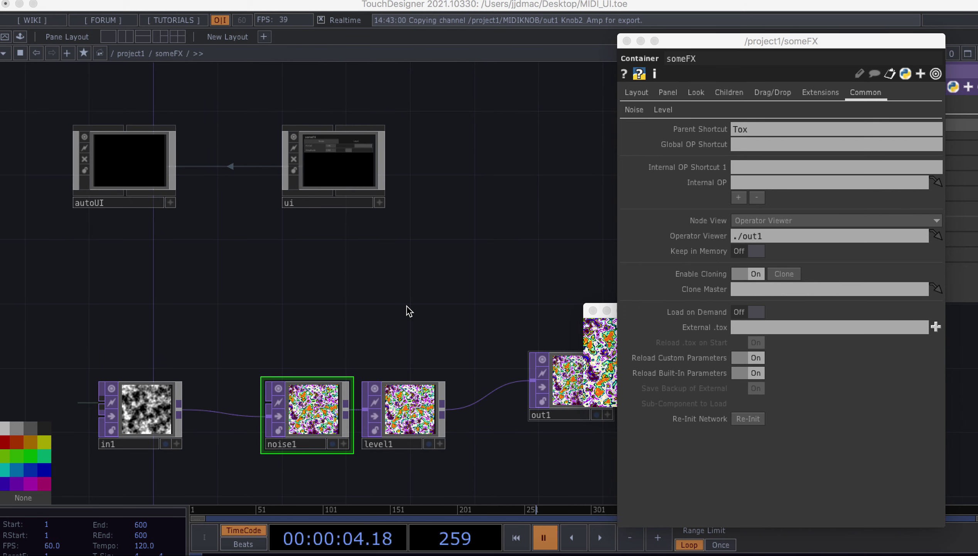
Step: Inspect the ui and autoUI operators inside someFX, then zoom back out to /project1
scroll(409, 311, down, 3)
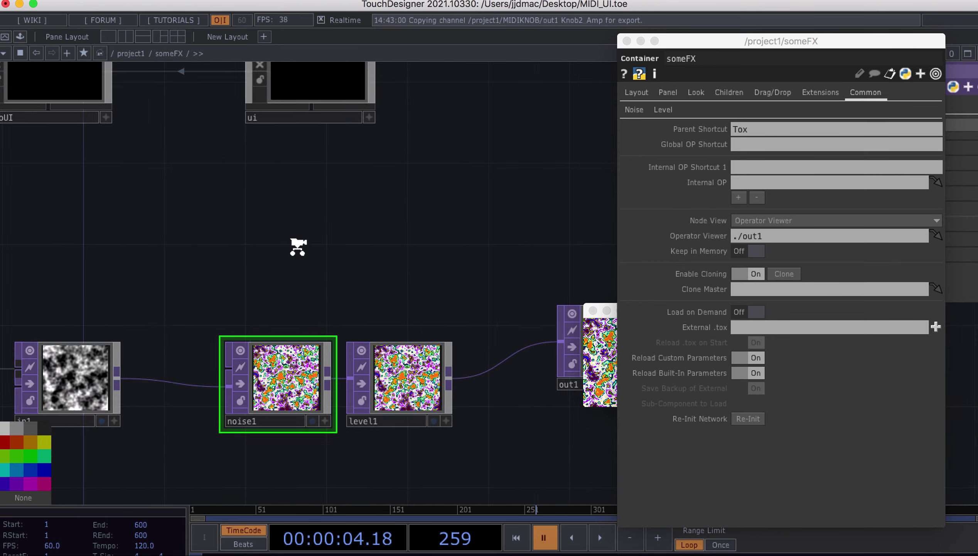
drag(286, 223, 327, 375)
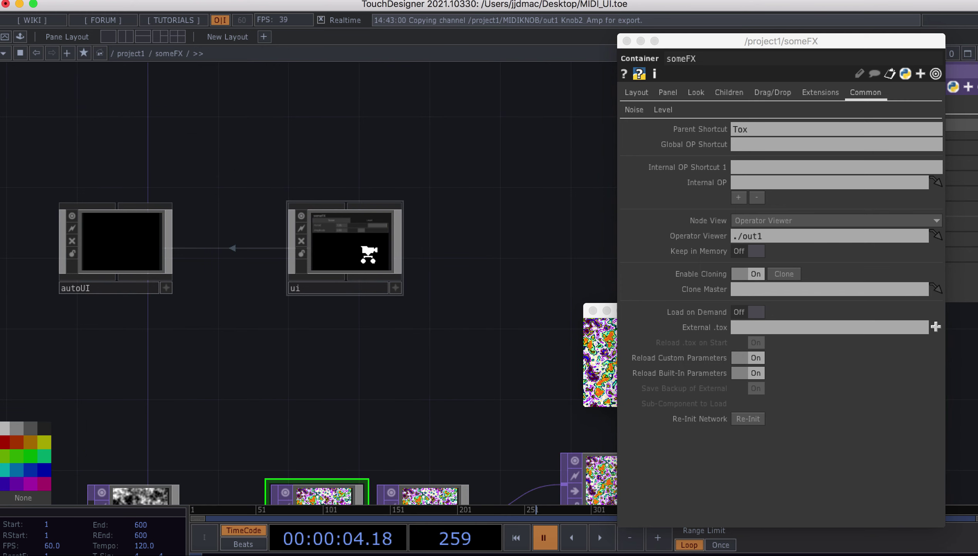
scroll(367, 256, up, 3)
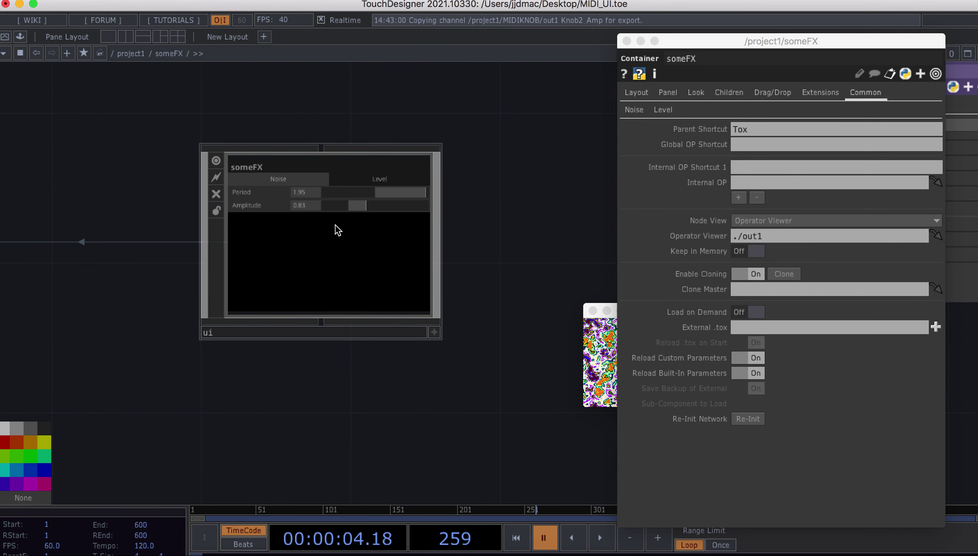
key(h)
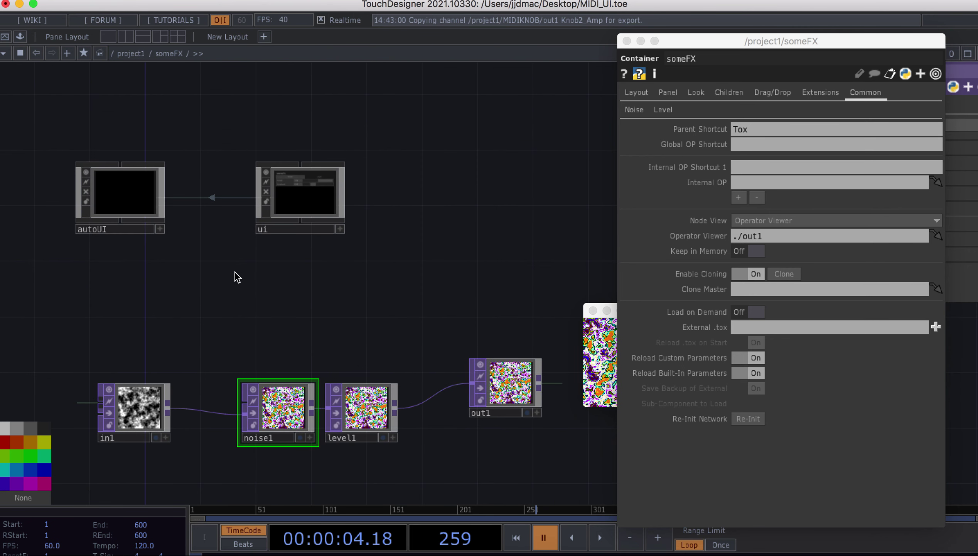
scroll(244, 285, down, 5)
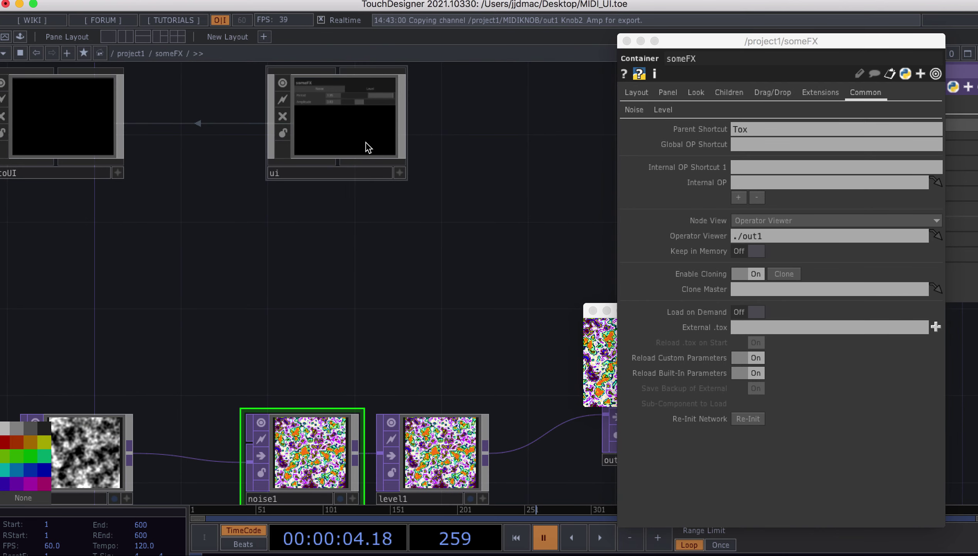
scroll(299, 374, down, 5)
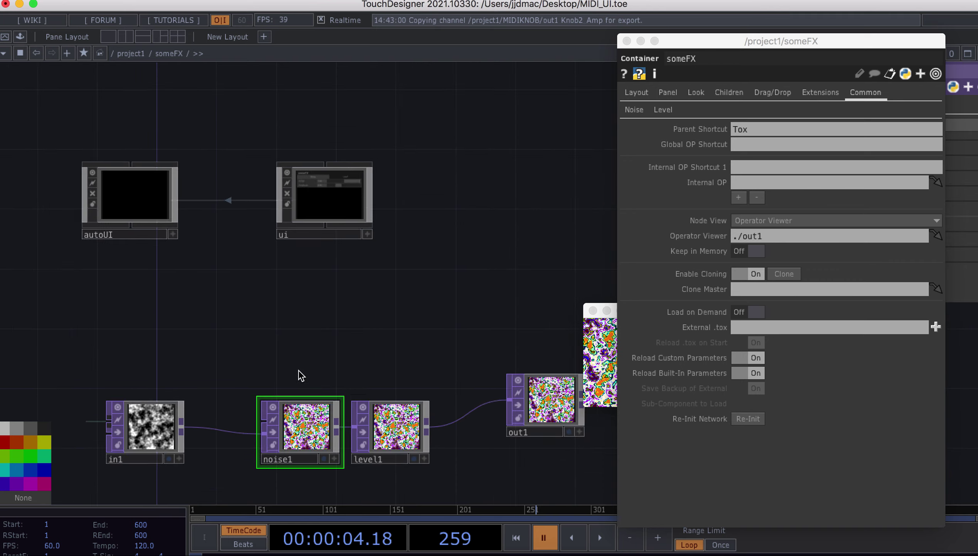
scroll(300, 374, down, 6)
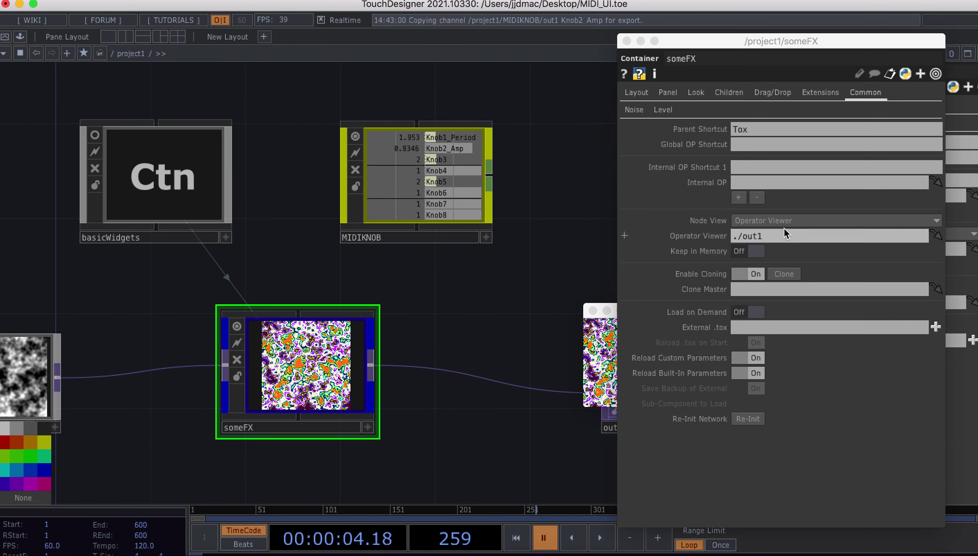
Step: Set someFX's Node View to Default Viewer and make its panel interactive
click(787, 221)
click(784, 234)
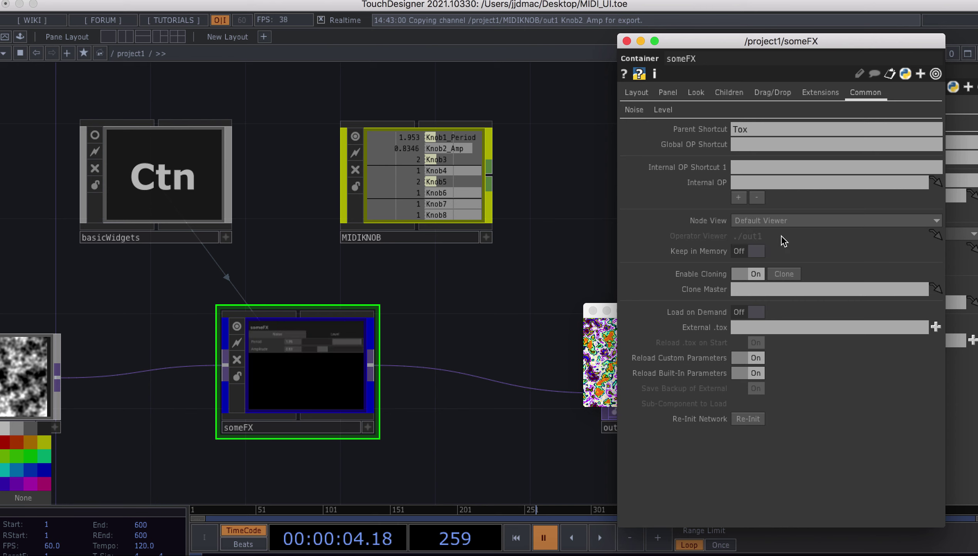
click(367, 426)
scroll(306, 376, up, 4)
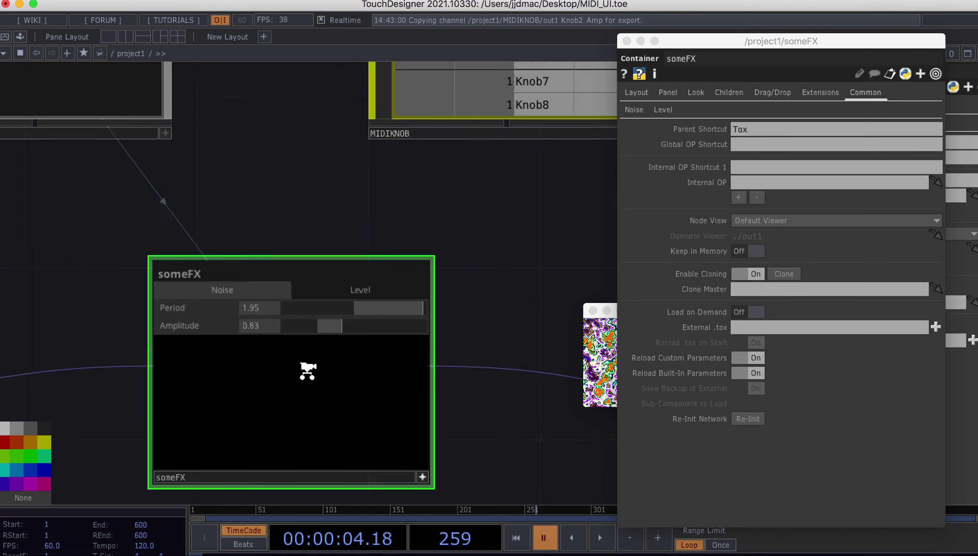
Step: Lower the panel's Period slider from 1.95 to 1.02, tidying the parameter and preview windows
drag(348, 301, 375, 302)
scroll(535, 426, right, 5)
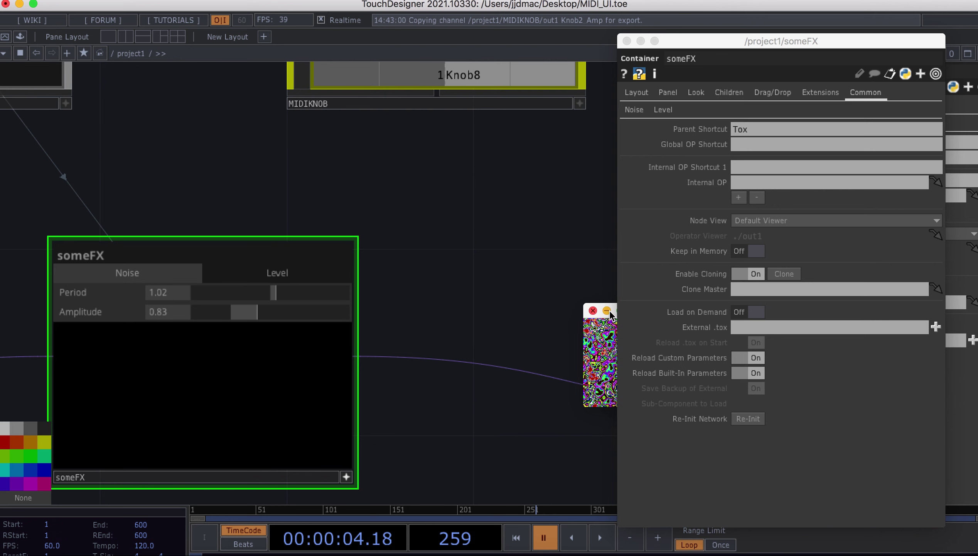
drag(618, 311, 686, 327)
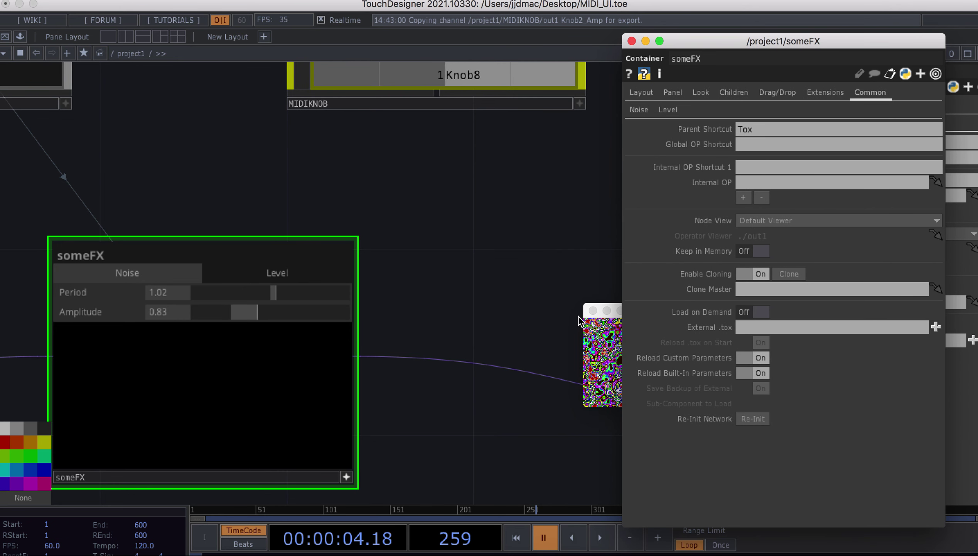
drag(603, 318, 464, 320)
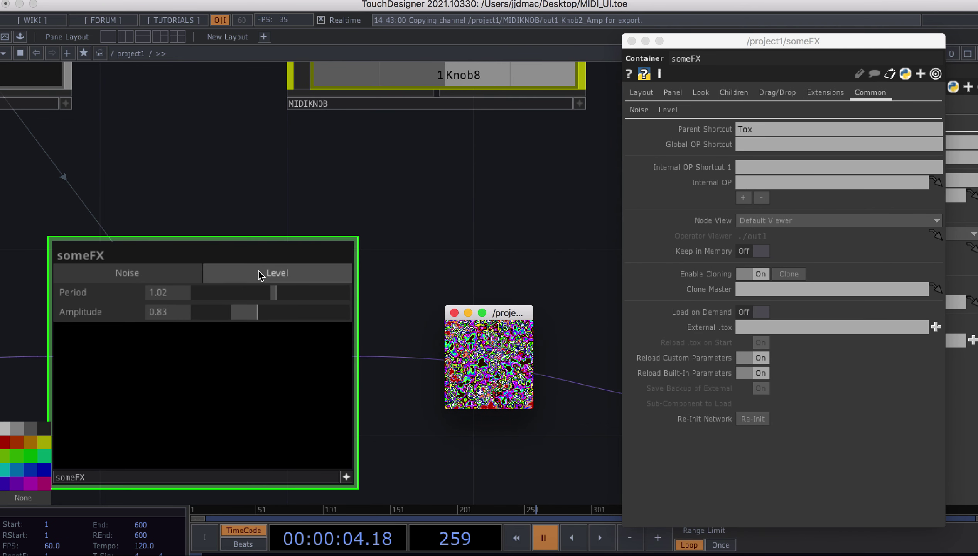
click(323, 295)
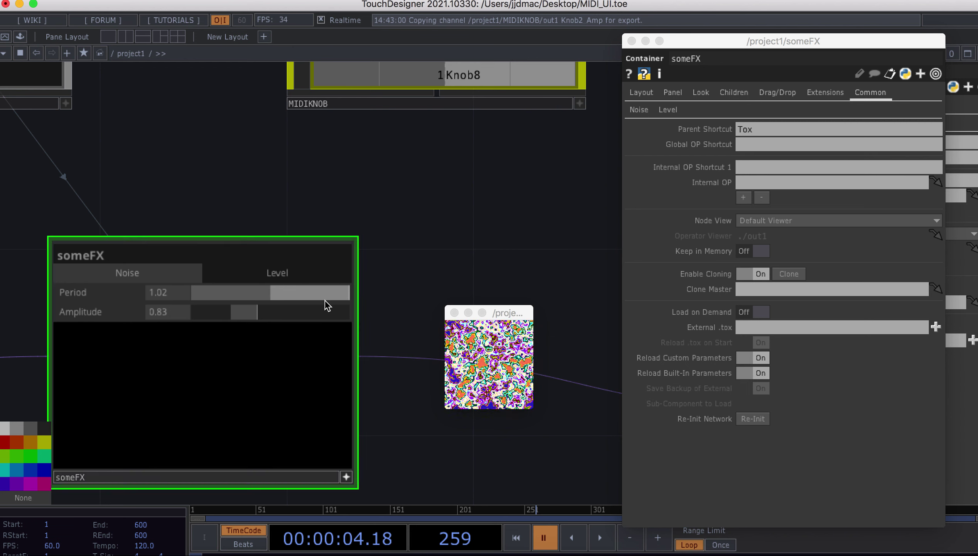
drag(289, 294, 282, 293)
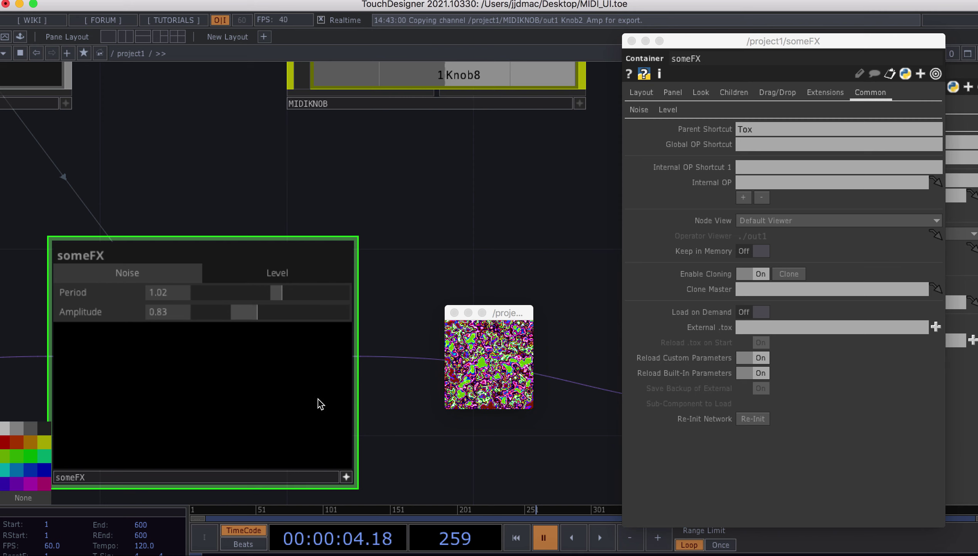
click(346, 477)
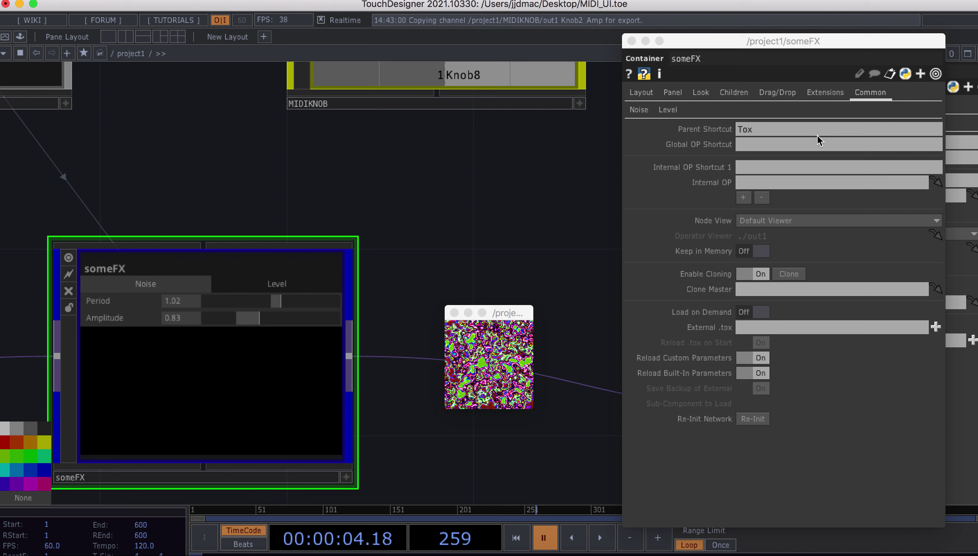
Step: Set someFX's Node View back to Operator Viewer showing ./out1
click(778, 220)
click(769, 247)
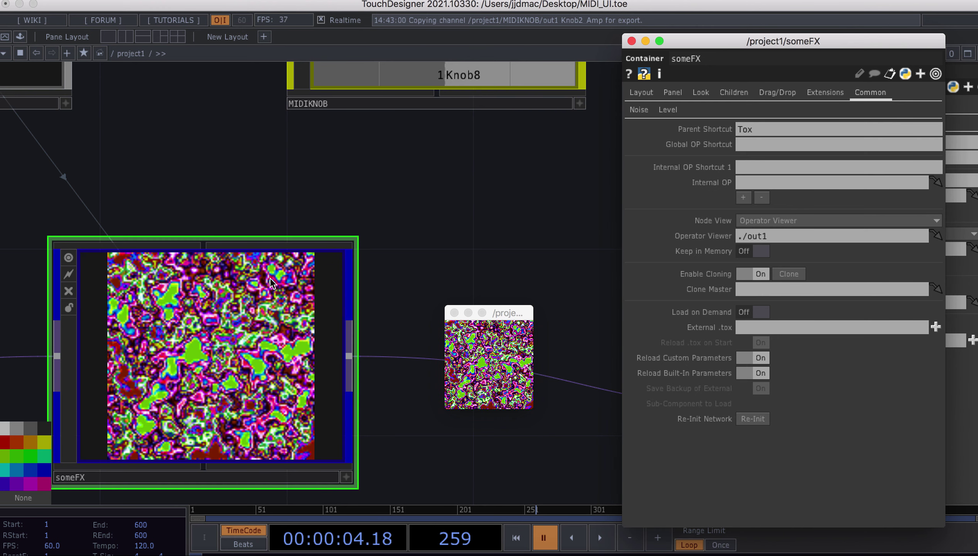
scroll(245, 316, down, 3)
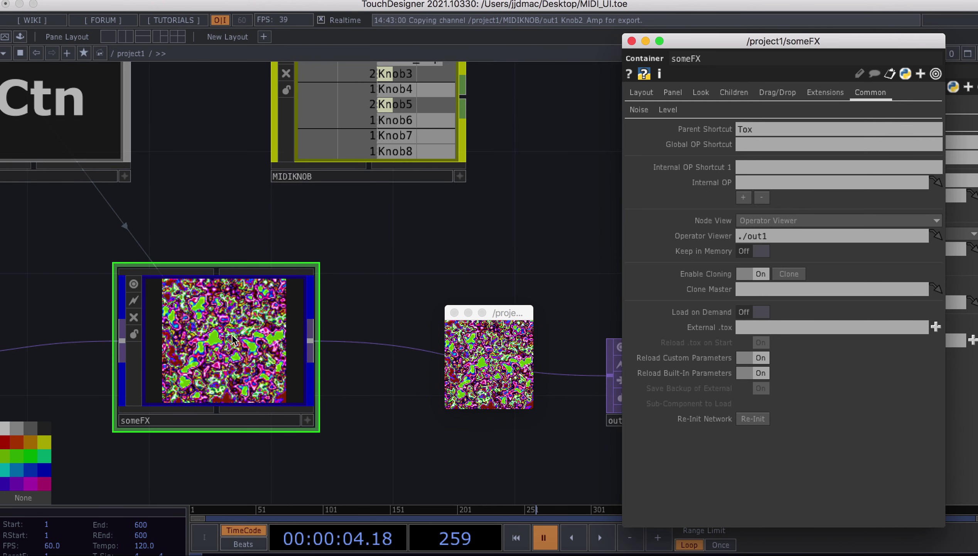
Step: Pan to the MIDIKNOB table (Knob1_Period 1.953, Knob2_Amp 0.8346) and bring up someFX's operator menu
drag(242, 247, 229, 362)
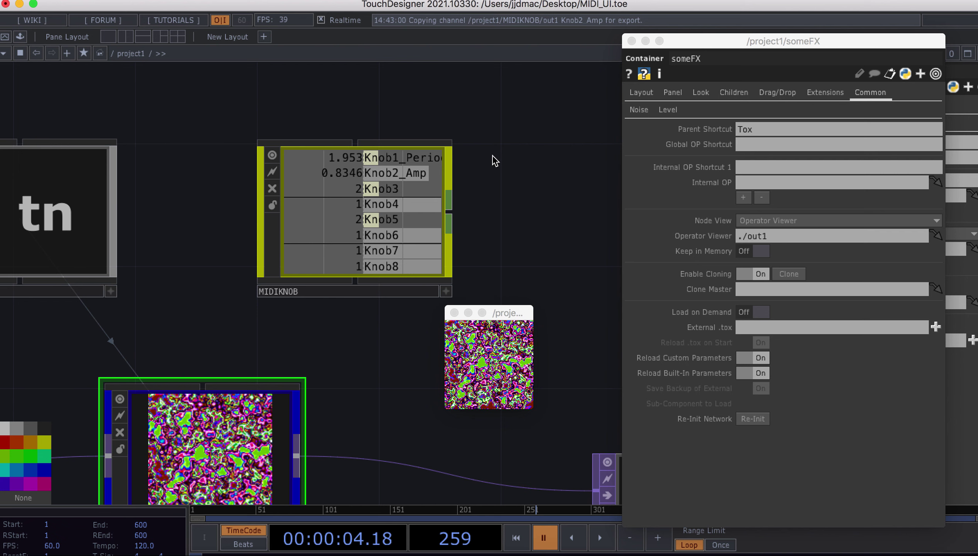
drag(393, 339, 339, 345)
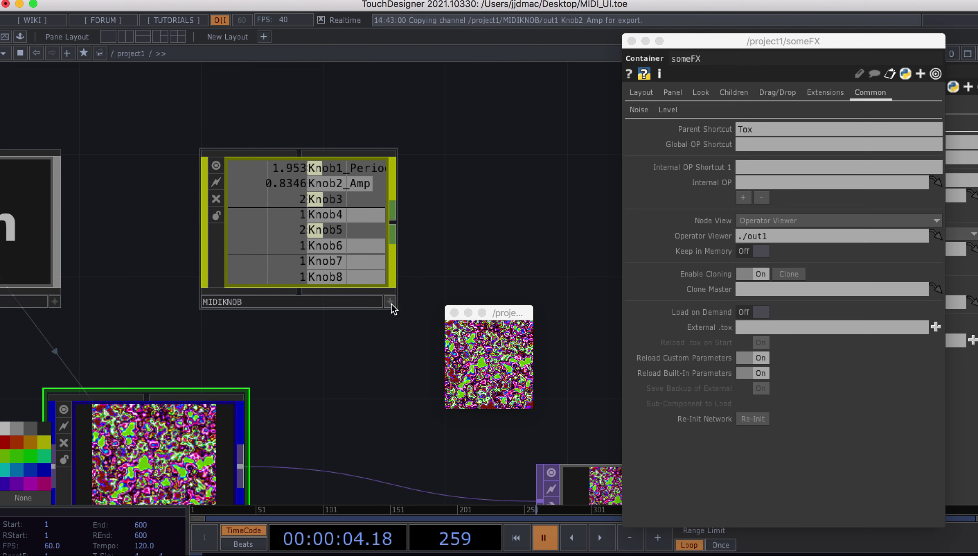
right_click(390, 374)
Step: Open the parent someFX container's parameters and show its Noise page
right_click(185, 423)
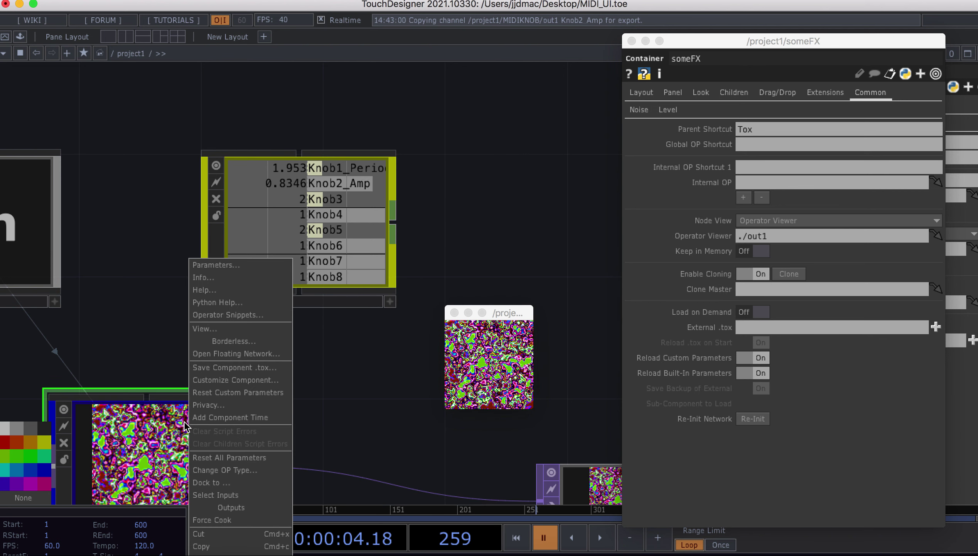
click(148, 343)
scroll(153, 426, up, 2)
scroll(153, 422, up, 3)
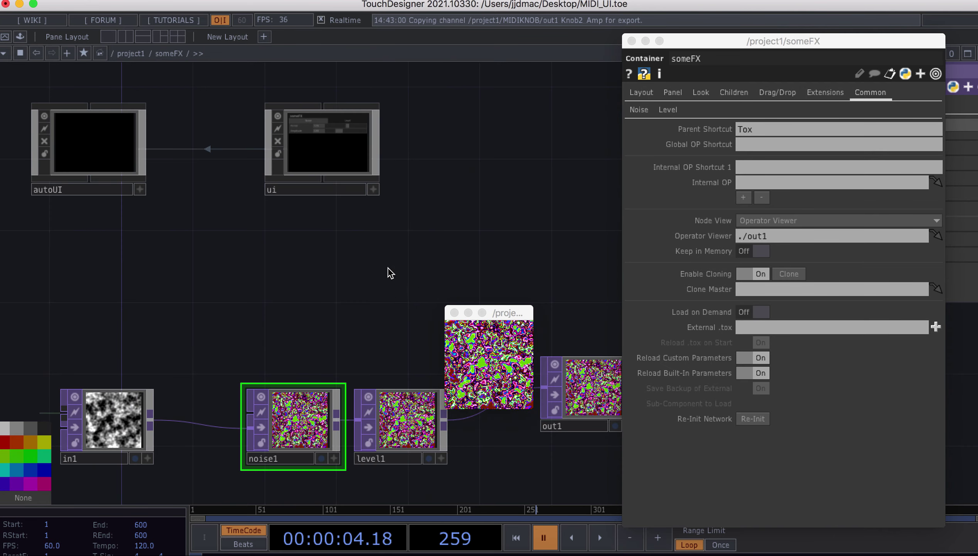
right_click(388, 267)
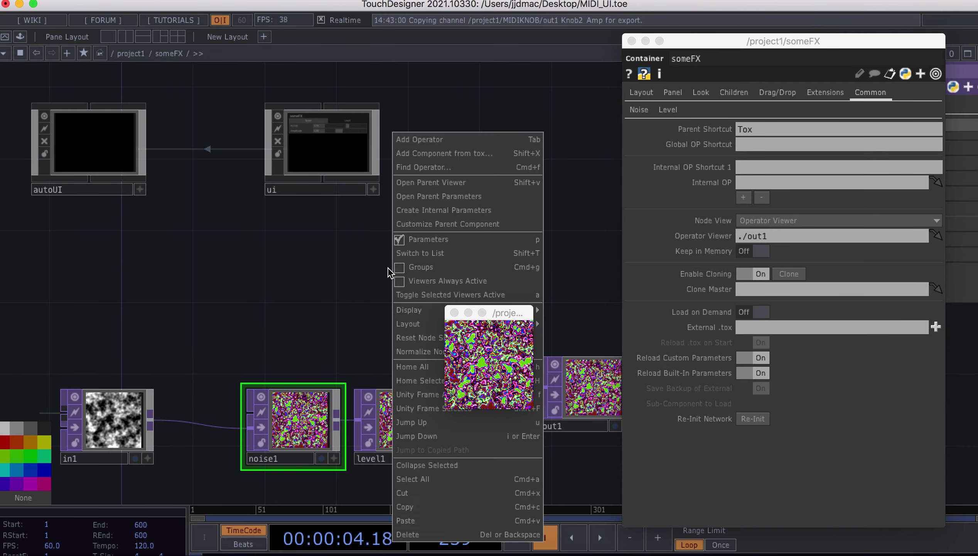
click(460, 198)
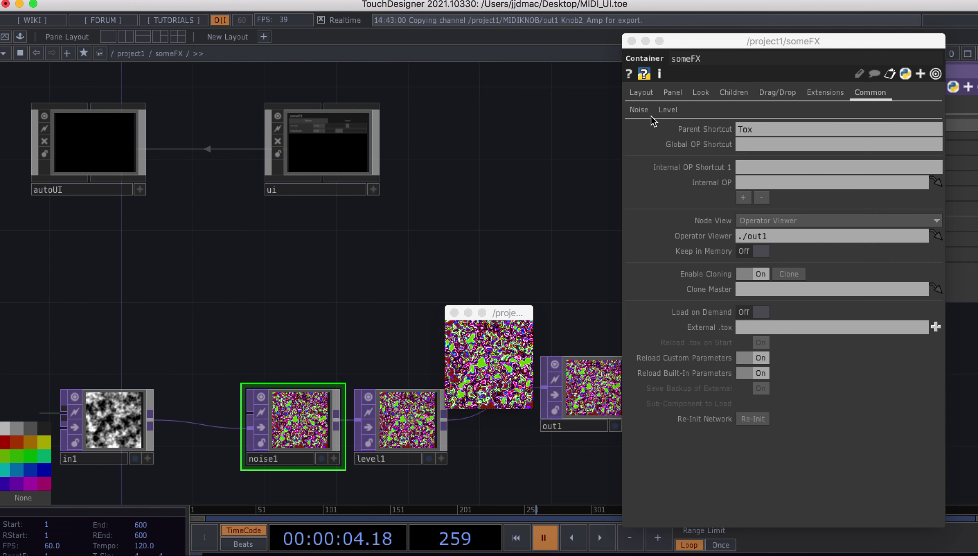
click(641, 110)
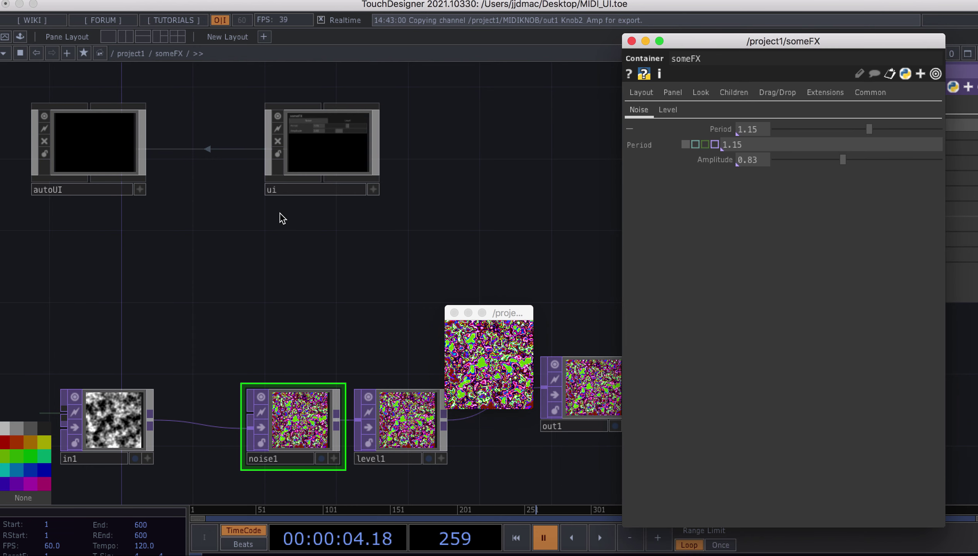
Step: Go up to /project1, make MIDIKNOB's rows grabbable, and drop Knob1_Period onto someFX's Period
key(u)
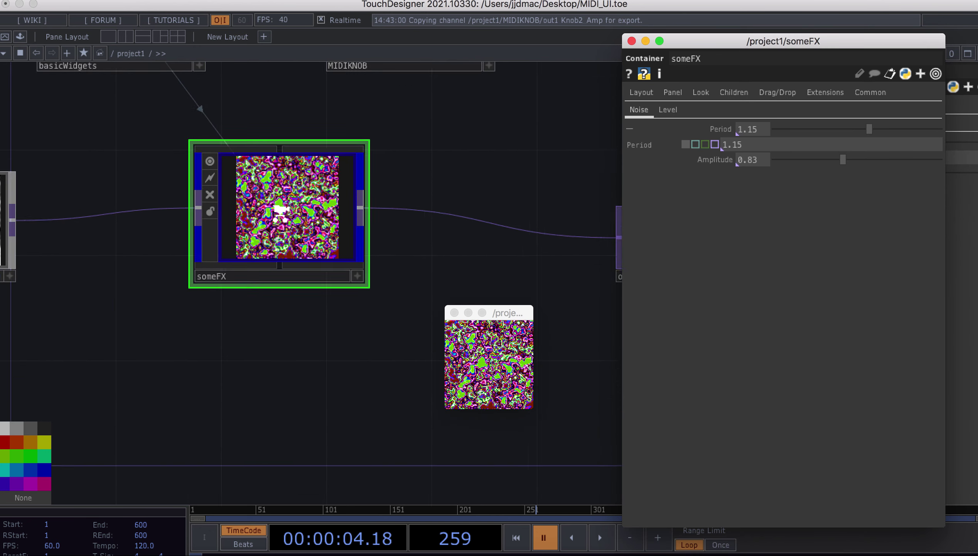
scroll(393, 170, down, 3)
drag(393, 171, 267, 271)
scroll(267, 272, up, 5)
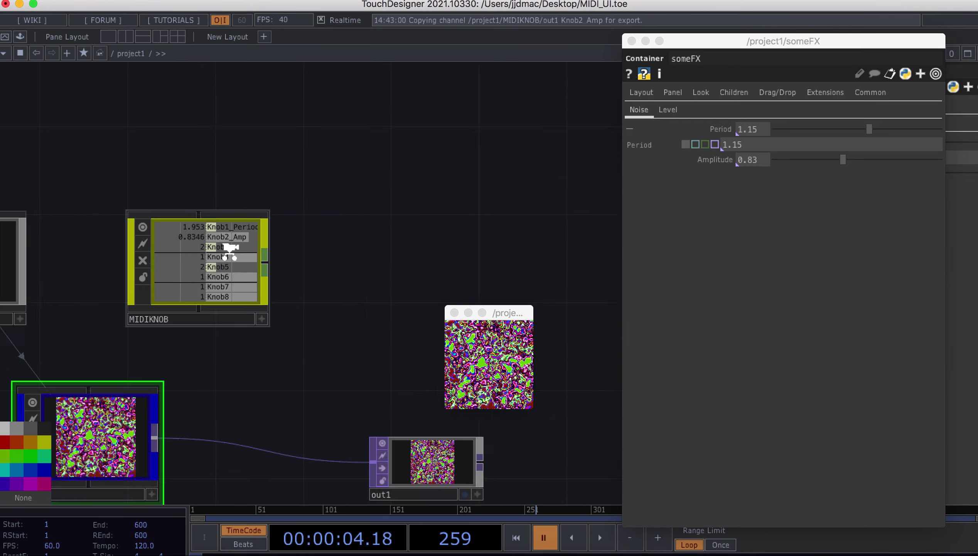
scroll(232, 248, up, 3)
click(247, 195)
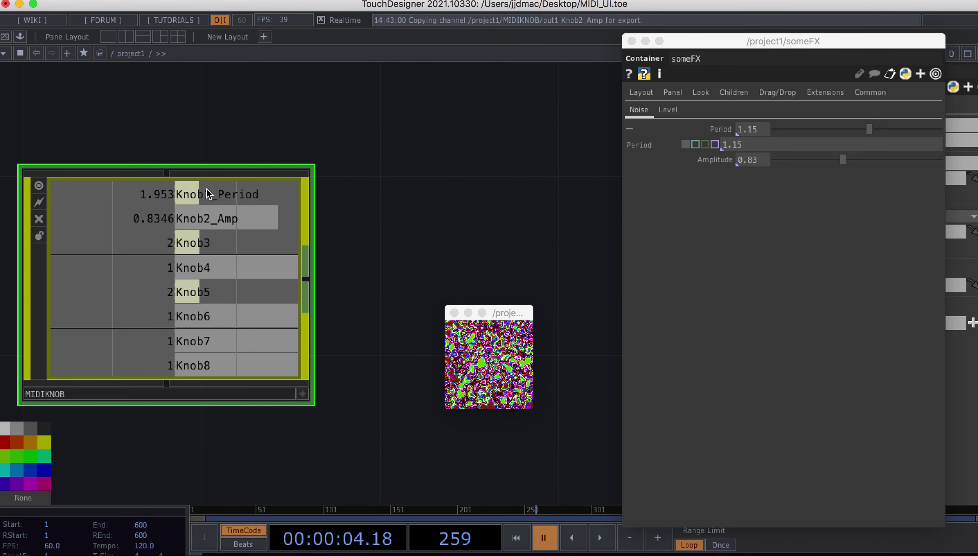
click(303, 394)
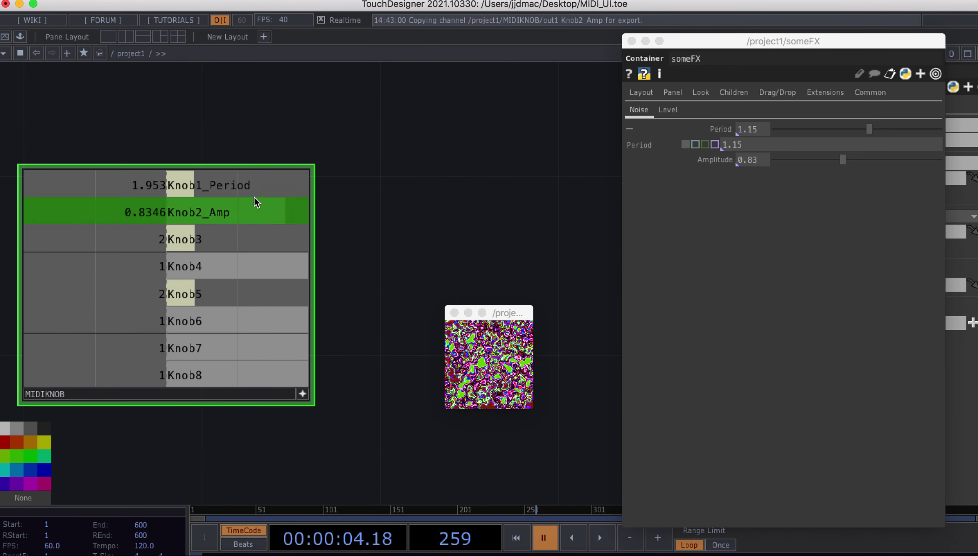
drag(255, 196, 713, 129)
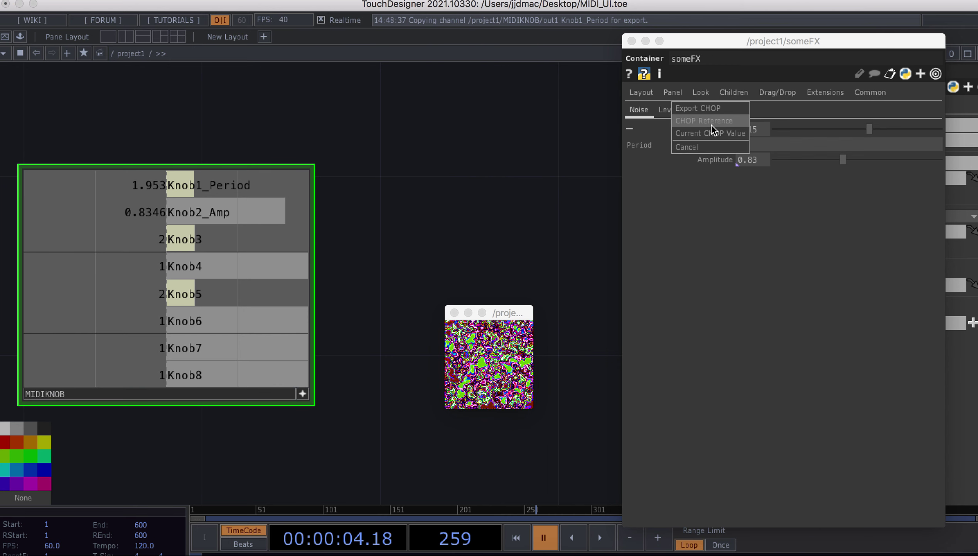
Step: Bind Period to Knob1_Period and Amplitude to Knob2_Amp as CHOP References, then home the network
click(713, 121)
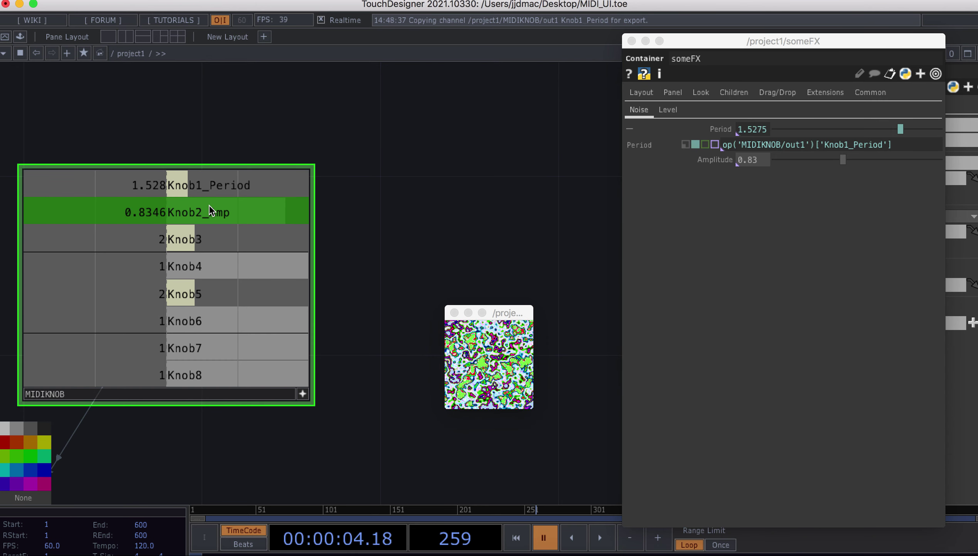
drag(217, 214, 715, 156)
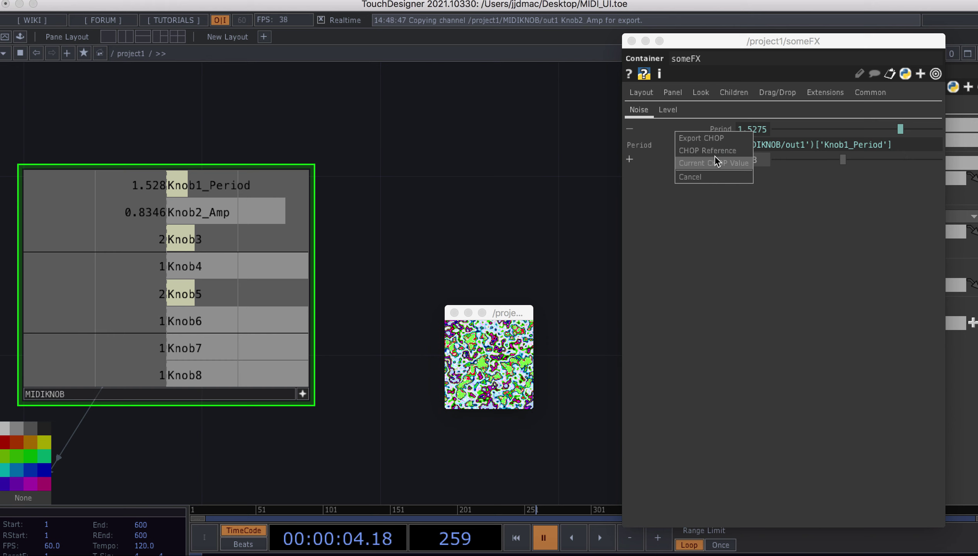
click(719, 150)
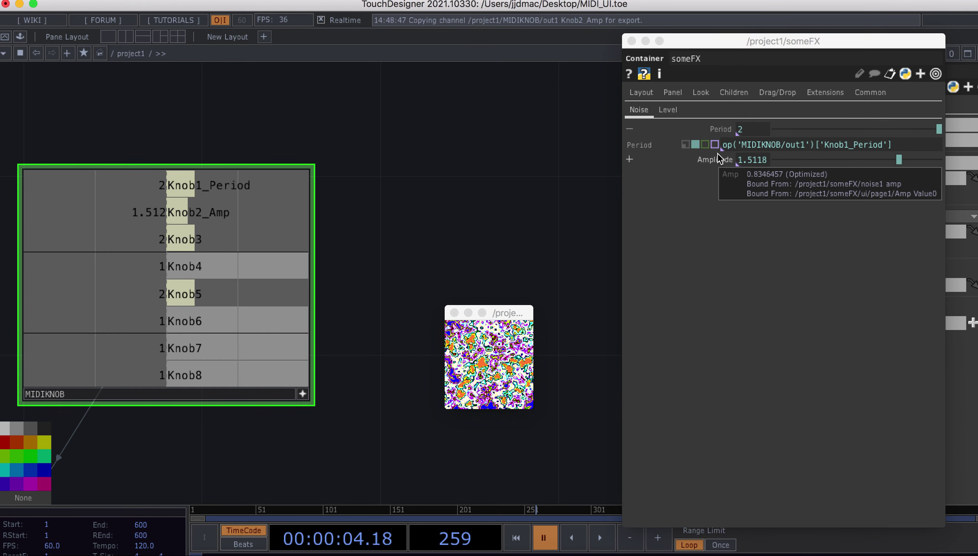
click(302, 394)
key(h)
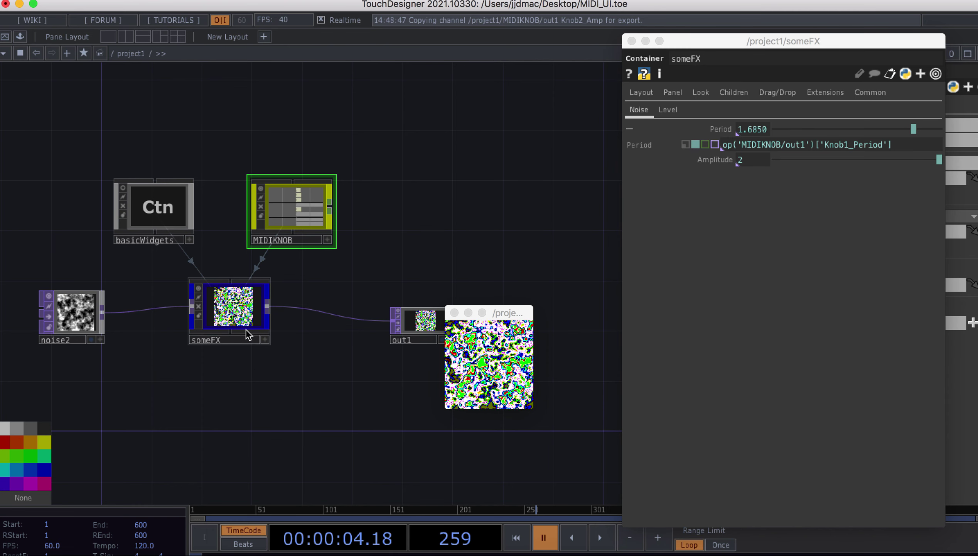
Step: Zoom in on the someFX node and select it
scroll(246, 329, up, 5)
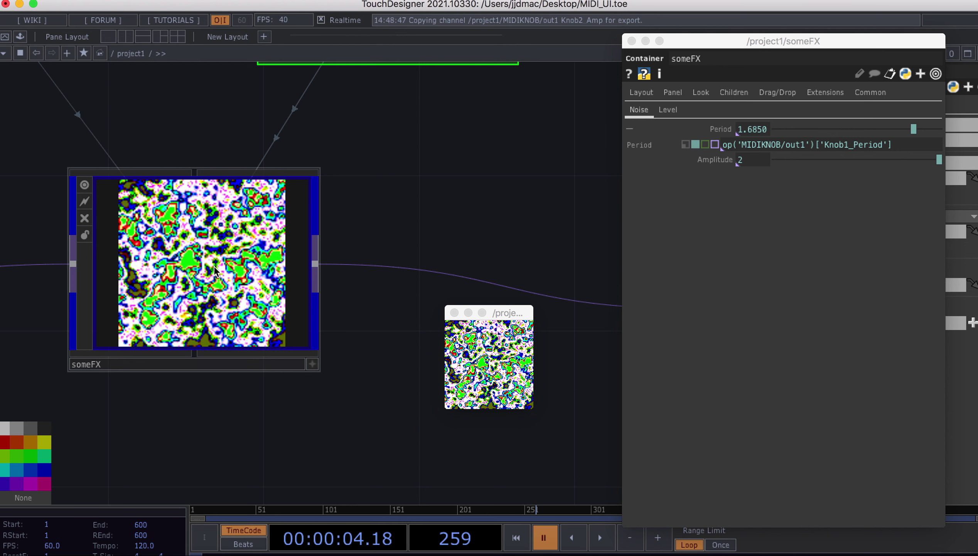
click(238, 261)
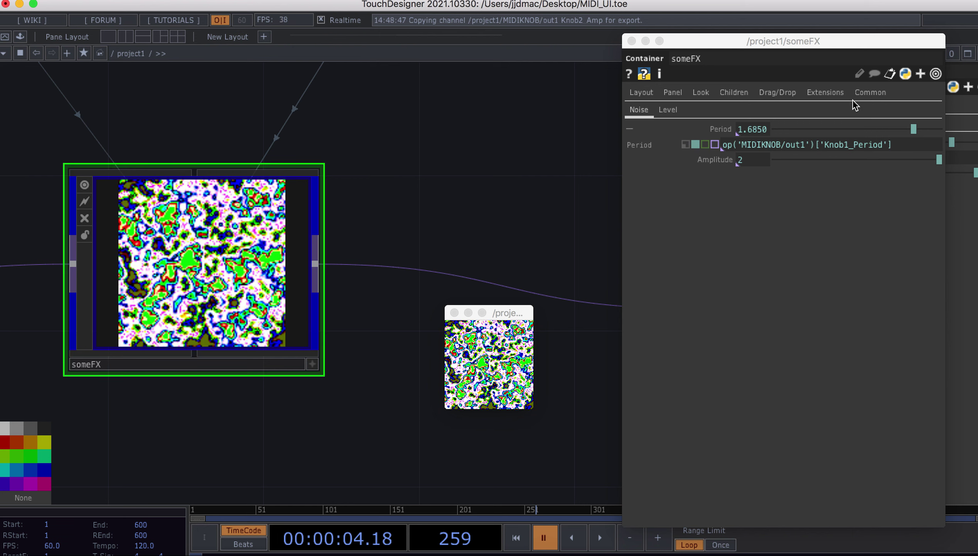
Step: Switch someFX's Node View to Default Viewer, returning to the Noise page (Period 1.69, Amplitude 2.0)
click(875, 93)
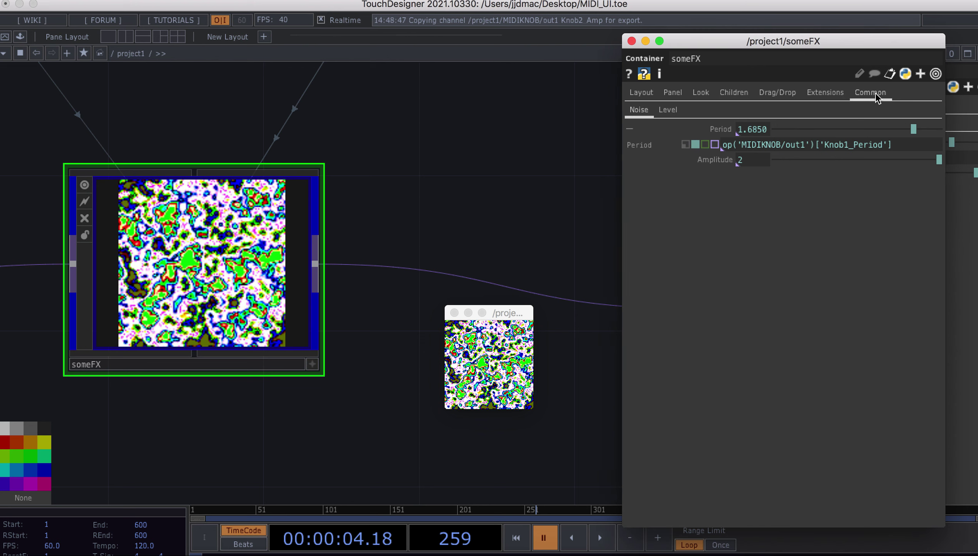
click(792, 223)
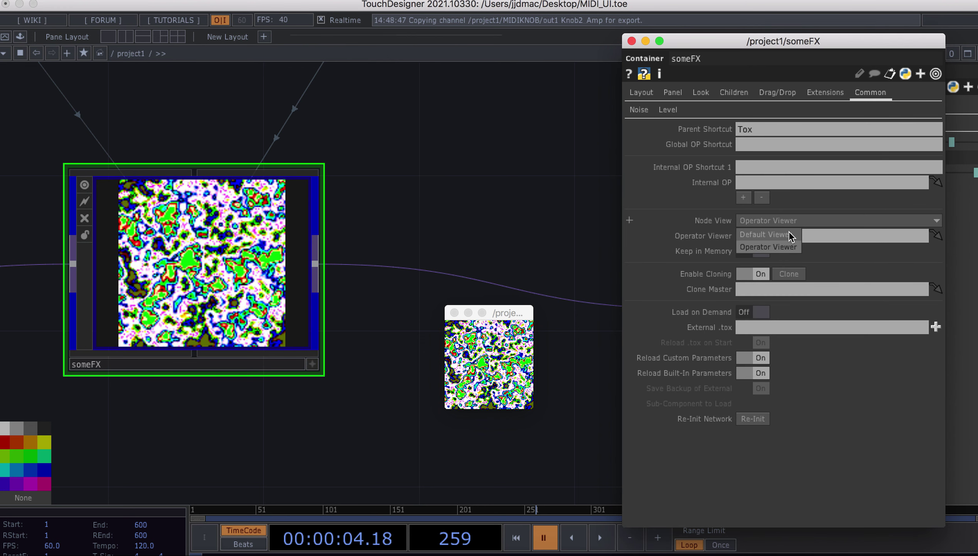
click(788, 235)
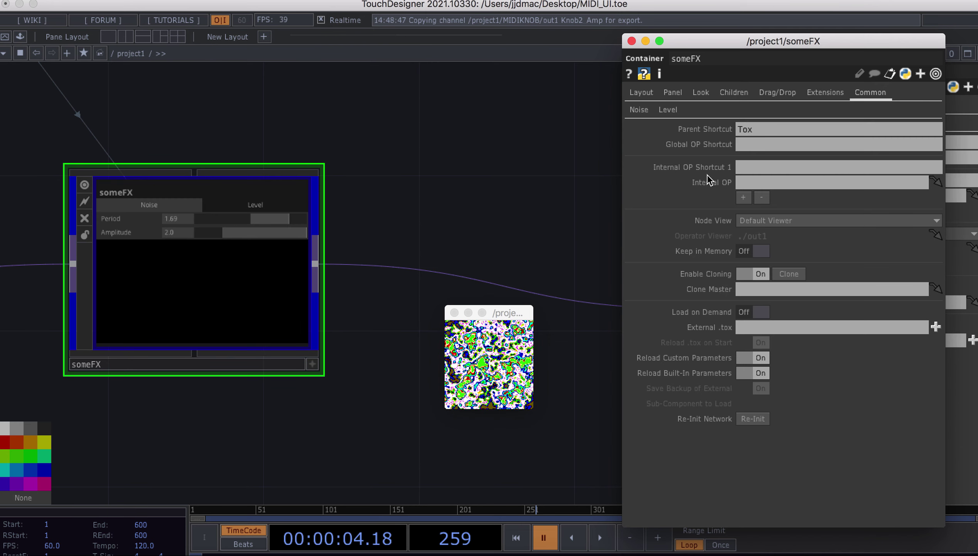
click(648, 110)
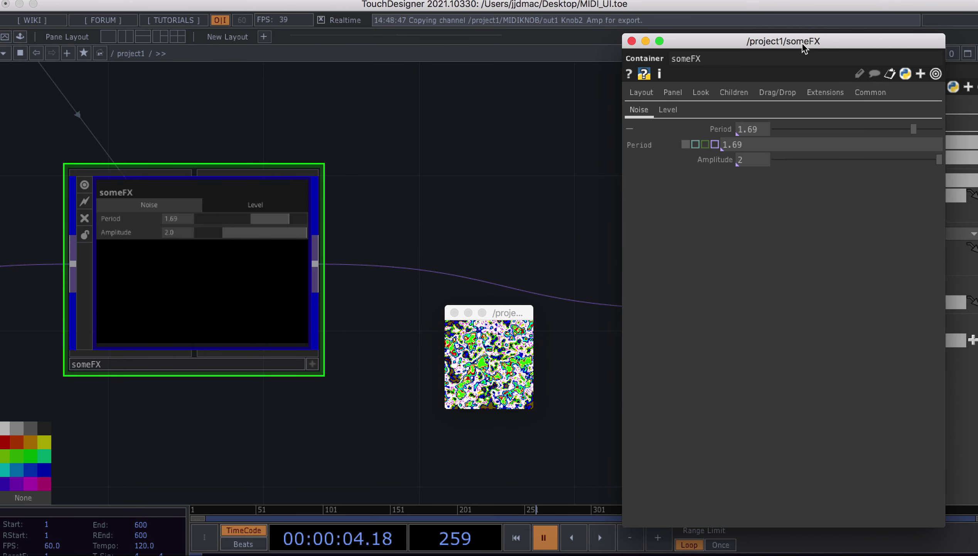
drag(802, 43, 533, 36)
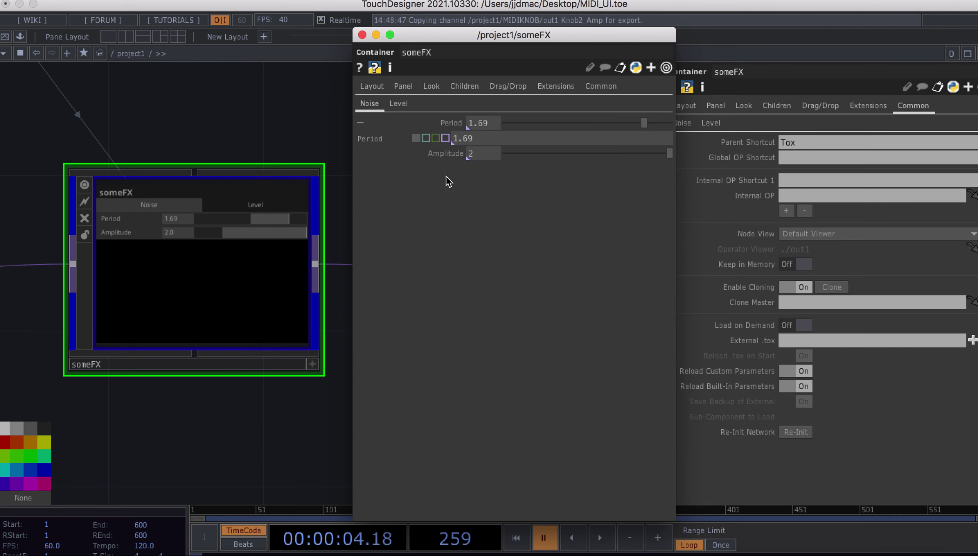
drag(431, 37, 711, 48)
scroll(348, 187, down, 5)
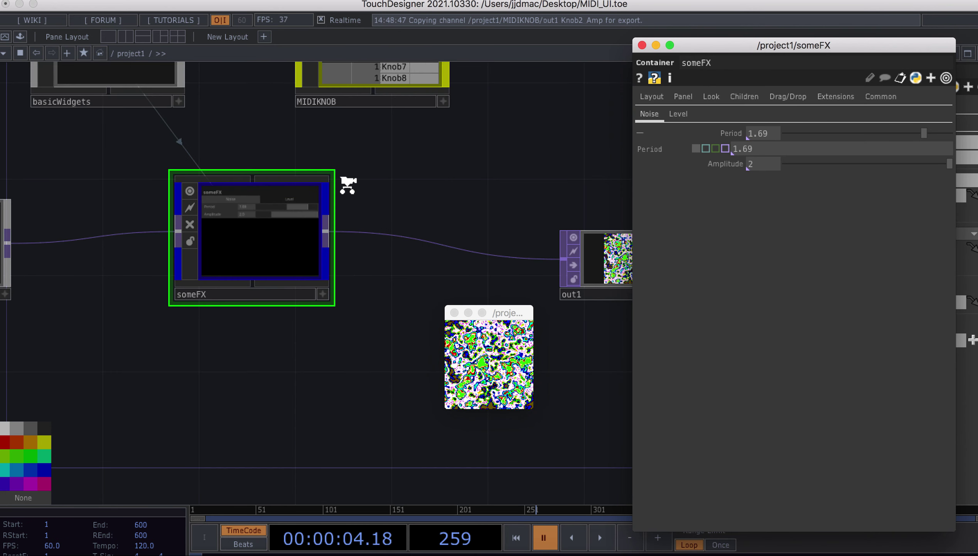
scroll(406, 251, up, 1)
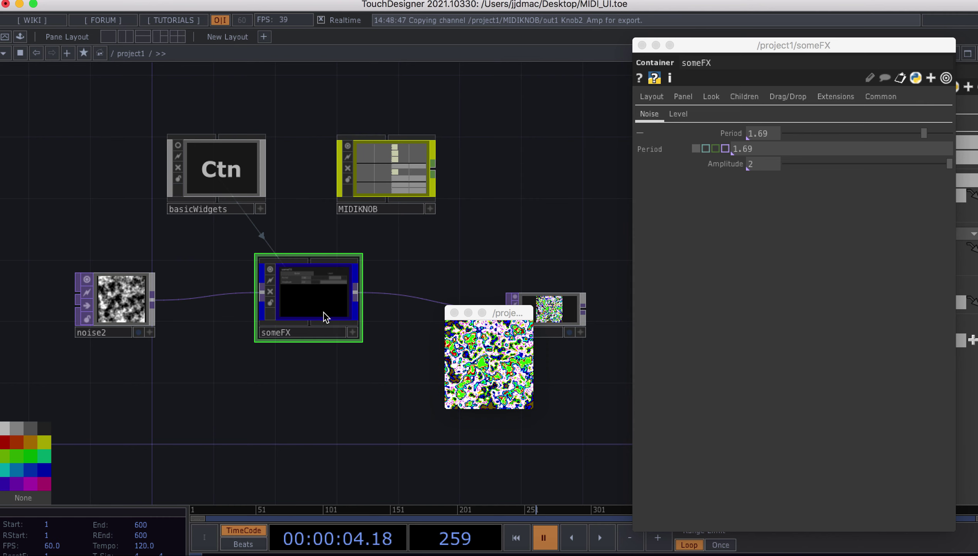
scroll(316, 317, up, 5)
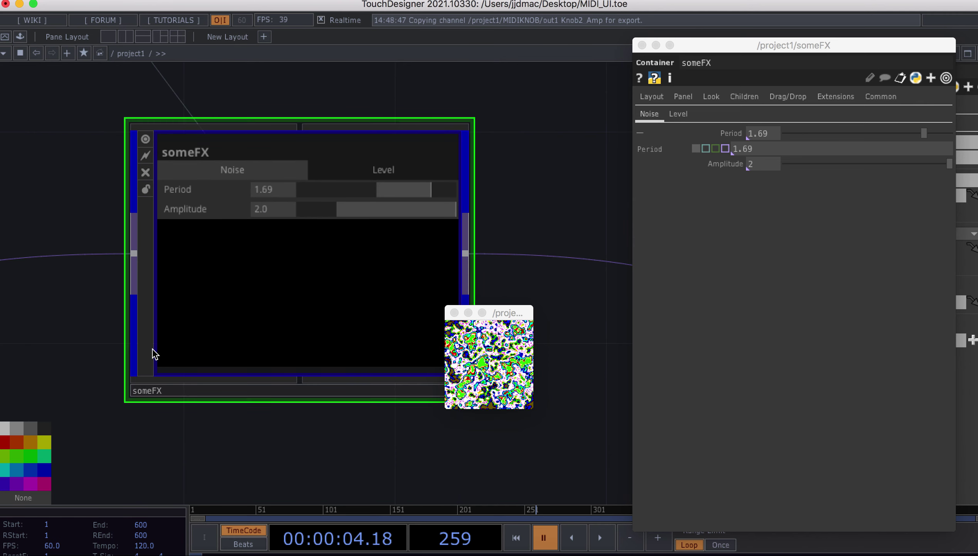
scroll(287, 307, down, 4)
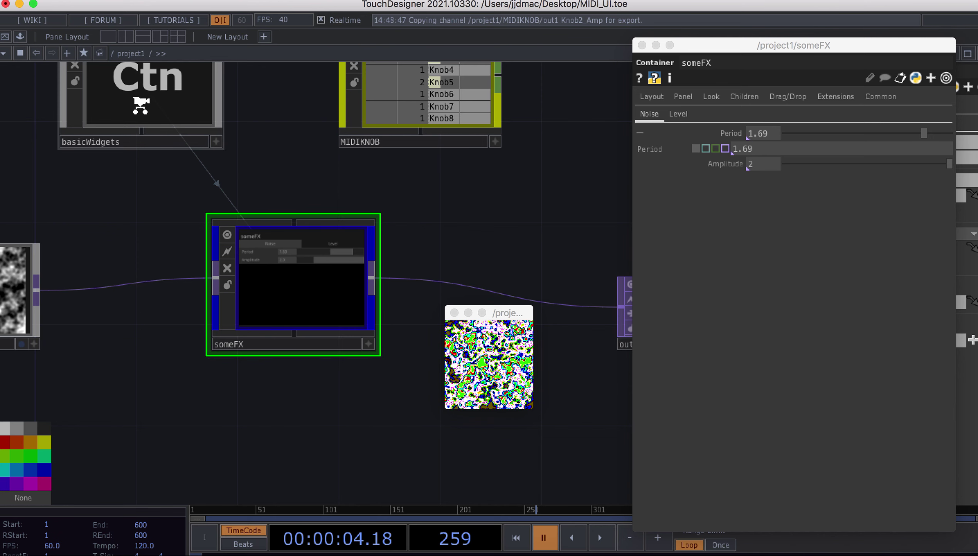
scroll(141, 111, up, 4)
scroll(142, 110, down, 5)
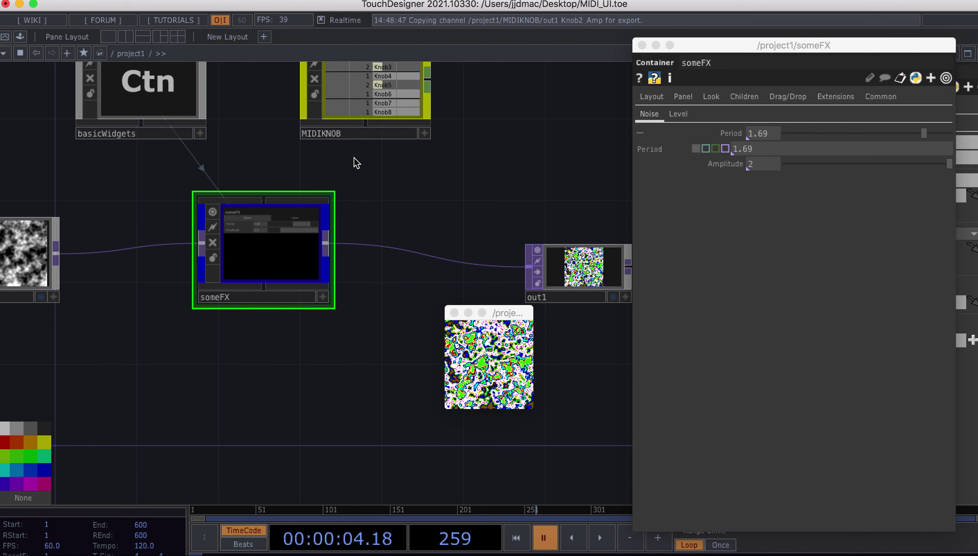
scroll(393, 232, up, 3)
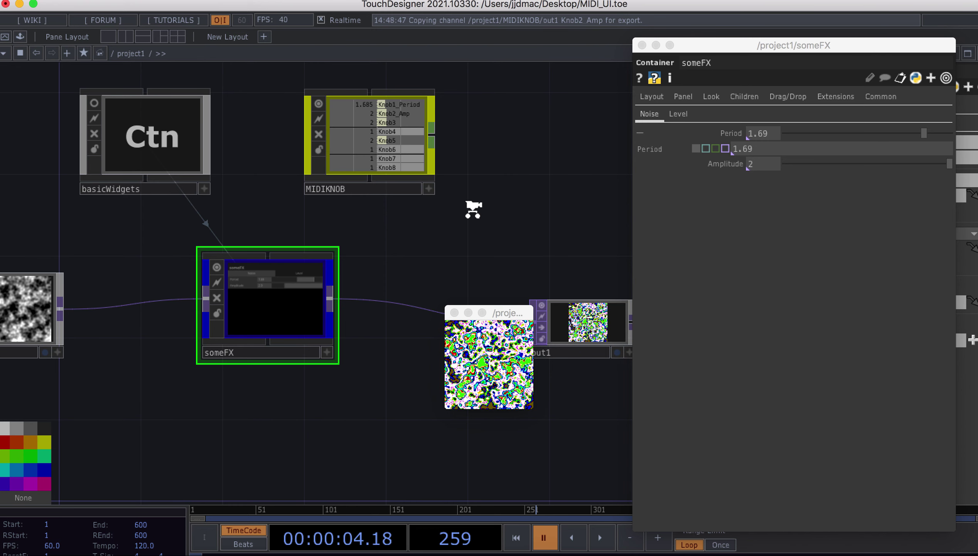
scroll(474, 212, down, 3)
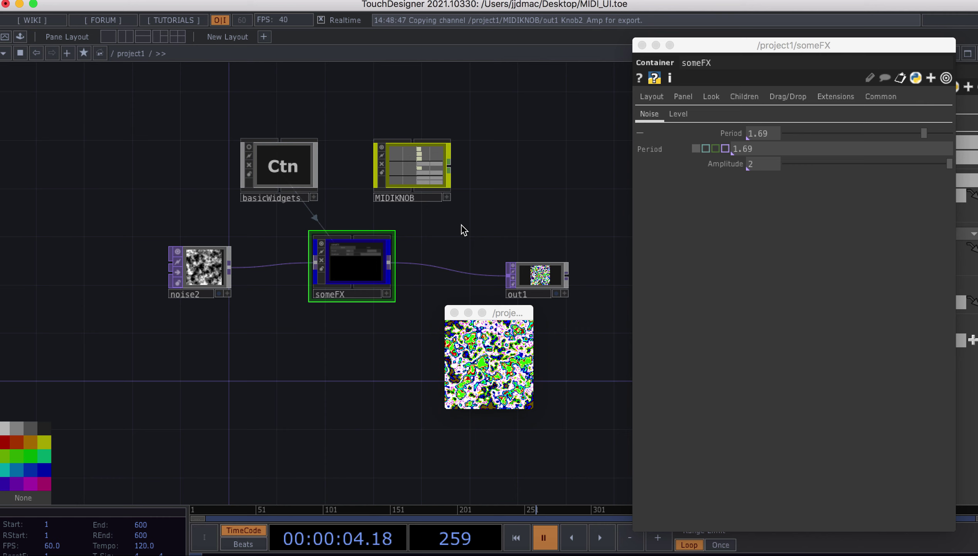
scroll(466, 231, down, 2)
scroll(468, 233, up, 4)
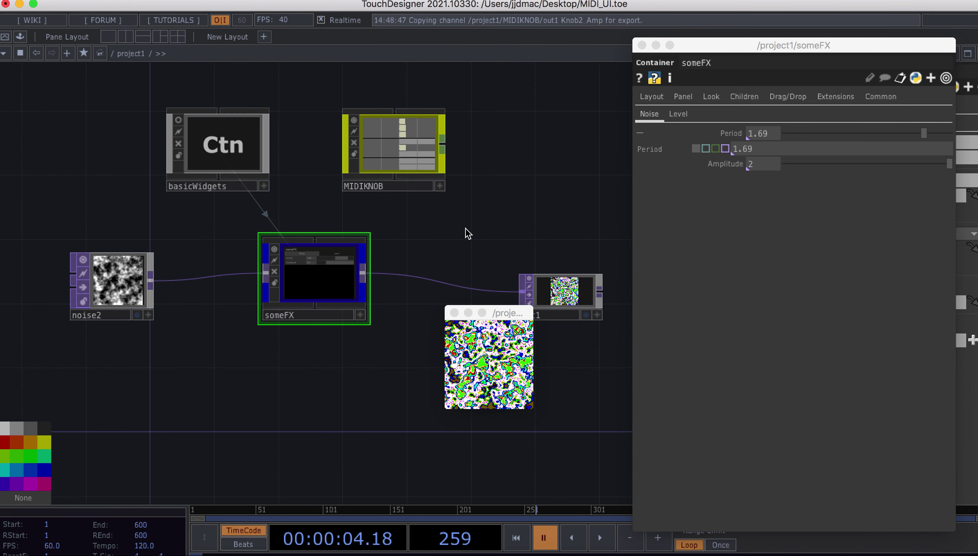